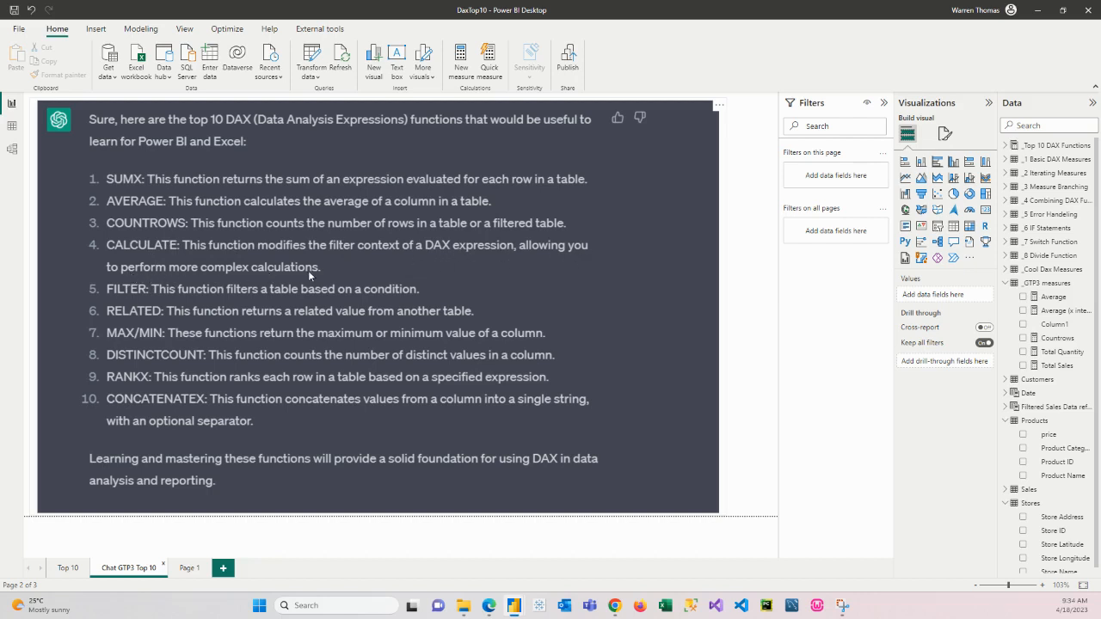
On report Page 1, add a measure named Calculate example to the _GTP3 measures table, starting its formula with CALCULATE
{"action": "left_click", "coordinate": [187, 569]}
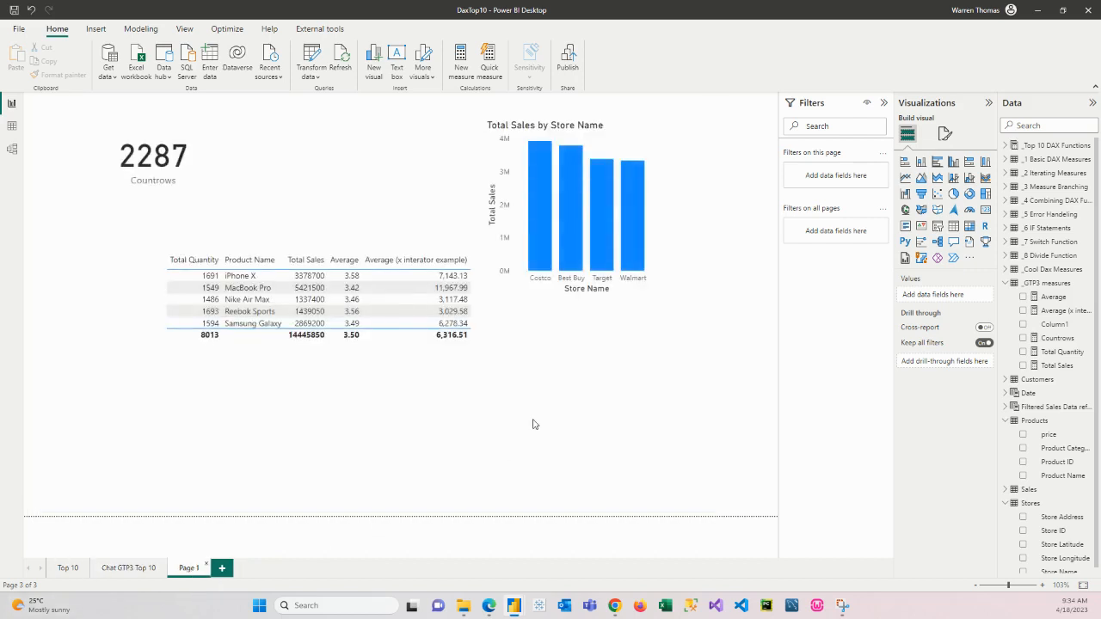
{"action": "right_click", "coordinate": [1037, 284]}
{"action": "left_click", "coordinate": [979, 294]}
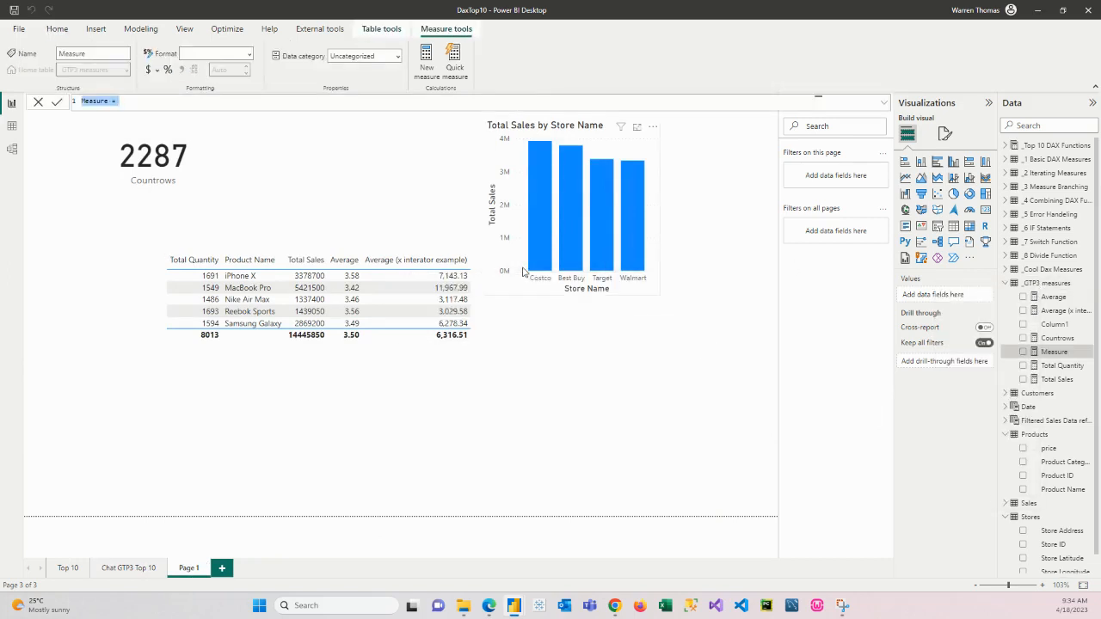
{"action": "type", "text": "Calculate example = C"}
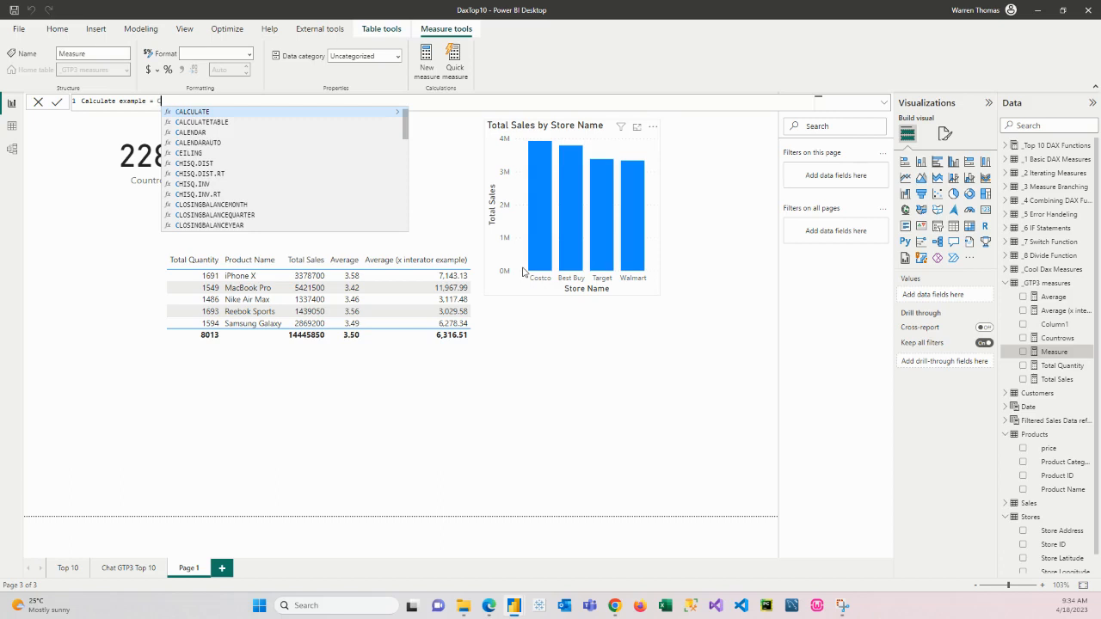
{"action": "key", "text": "Tab"}
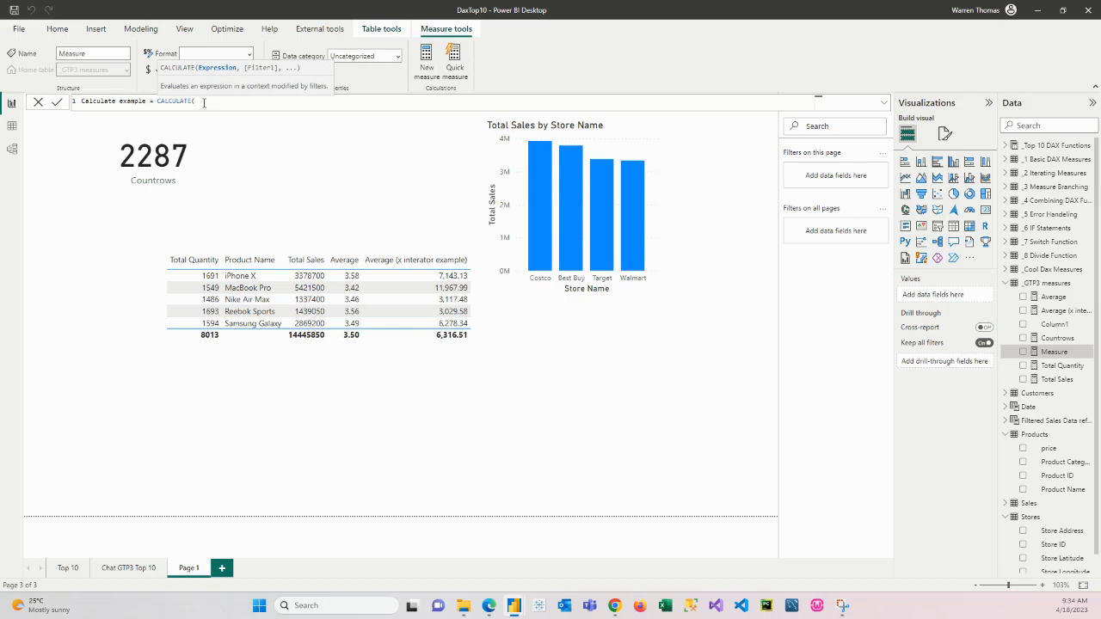
Enter SUMX(Sales, Sales[Quantity] * Sales[Price]) as the expression argument of CALCULATE
{"action": "type", "text": "su"}
{"action": "type", "text": "mz"}
{"action": "key", "text": "BackSpace"}
{"action": "type", "text": "x("}
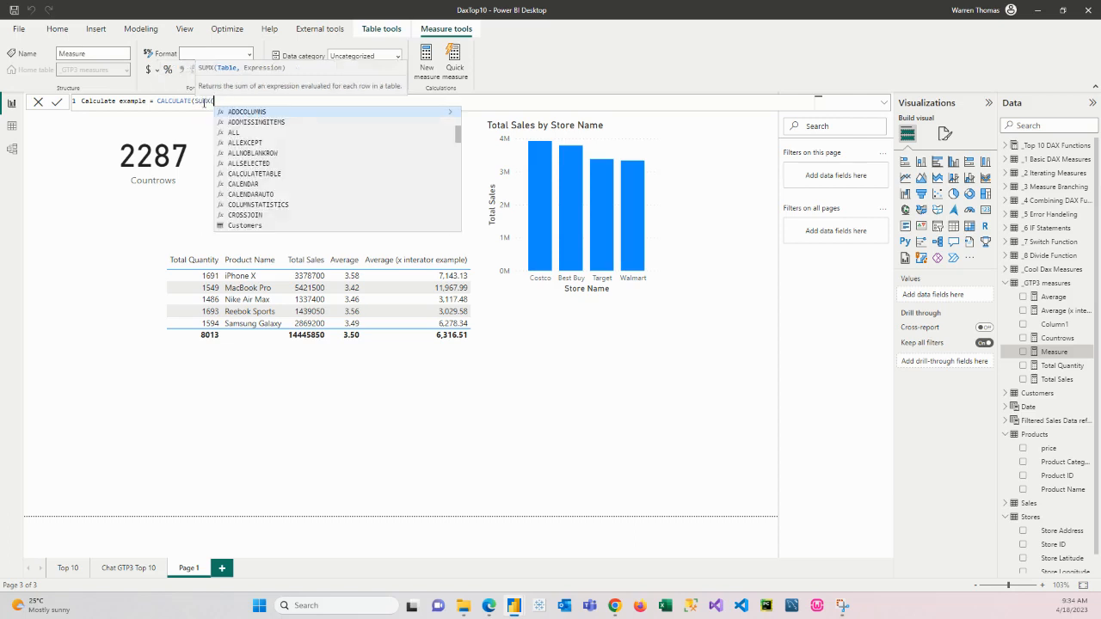
{"action": "type", "text": "sales"}
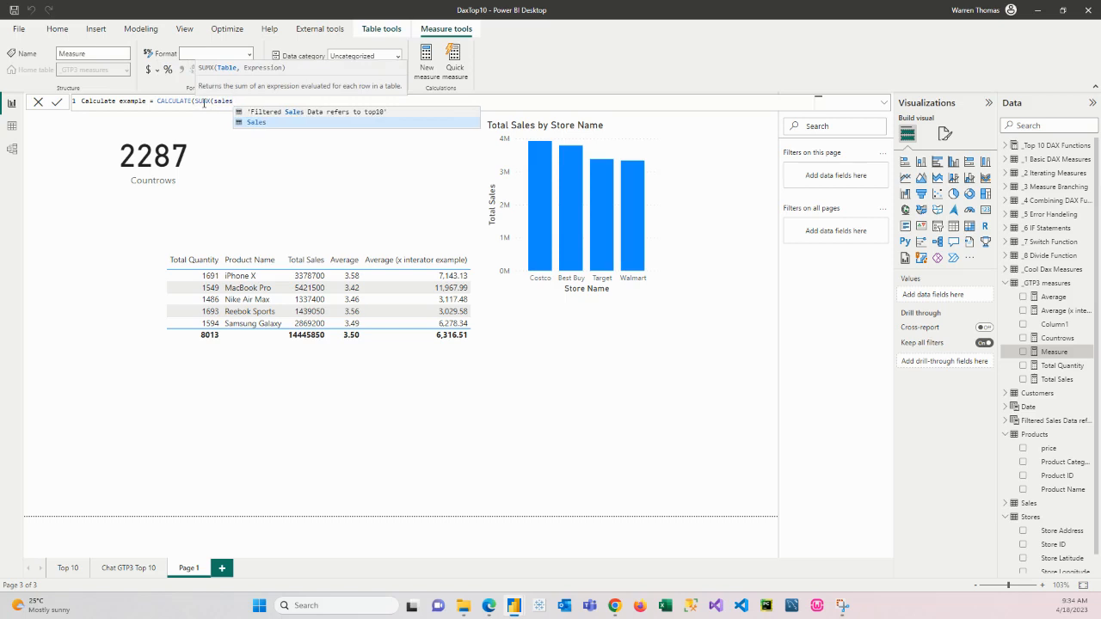
{"action": "key", "text": "Tab"}
{"action": "type", "text": ", sales"}
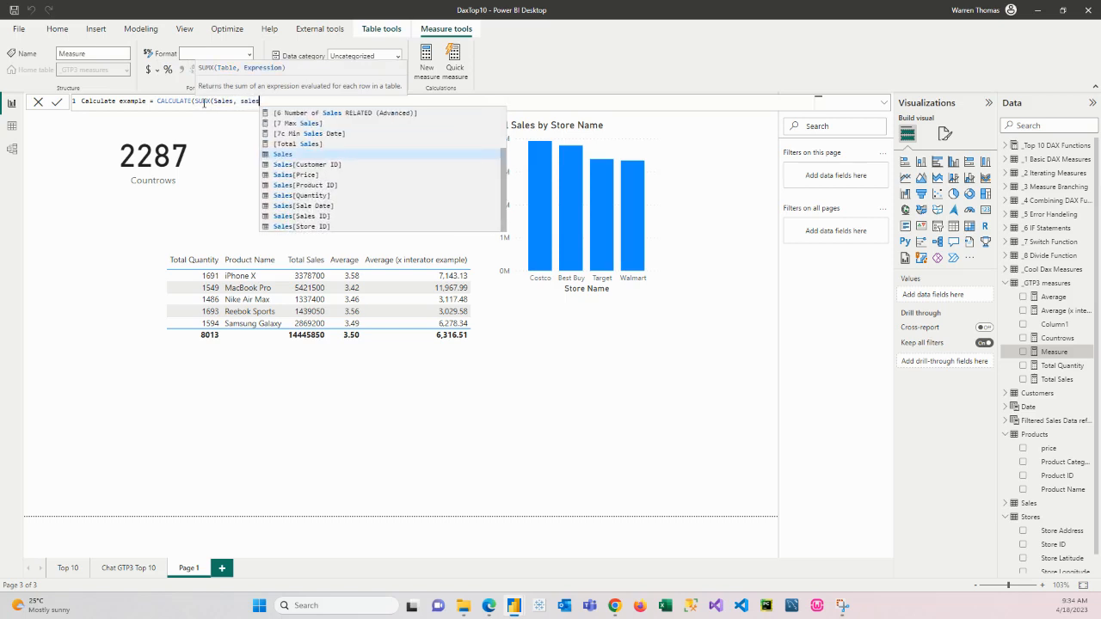
{"action": "left_click", "coordinate": [291, 196]}
{"action": "type", "text": ")"}
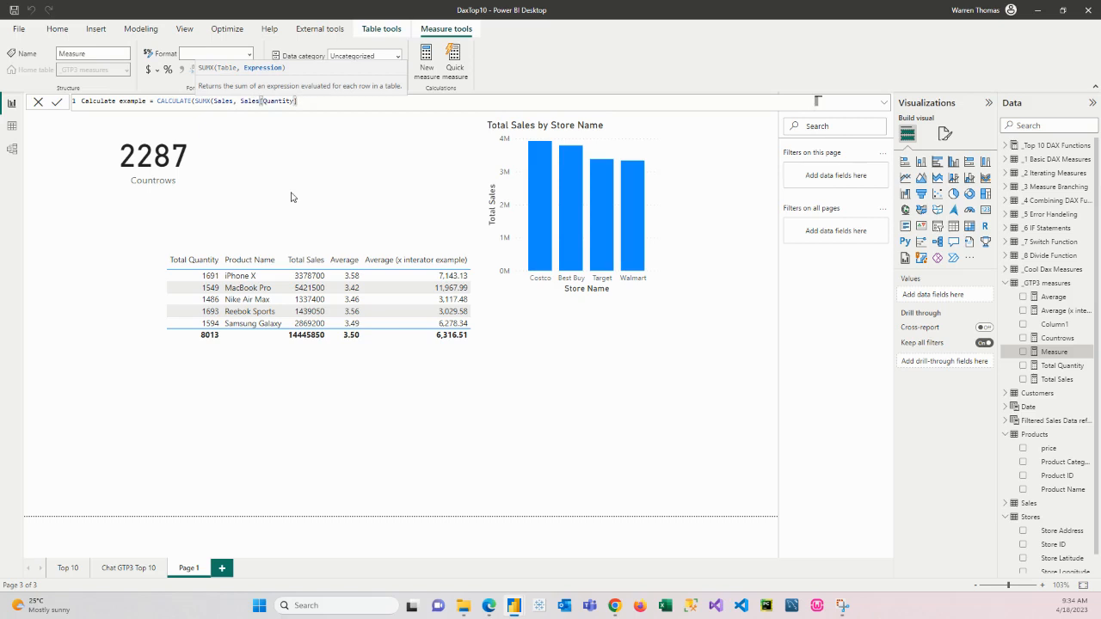
{"action": "type", "text": " * sales"}
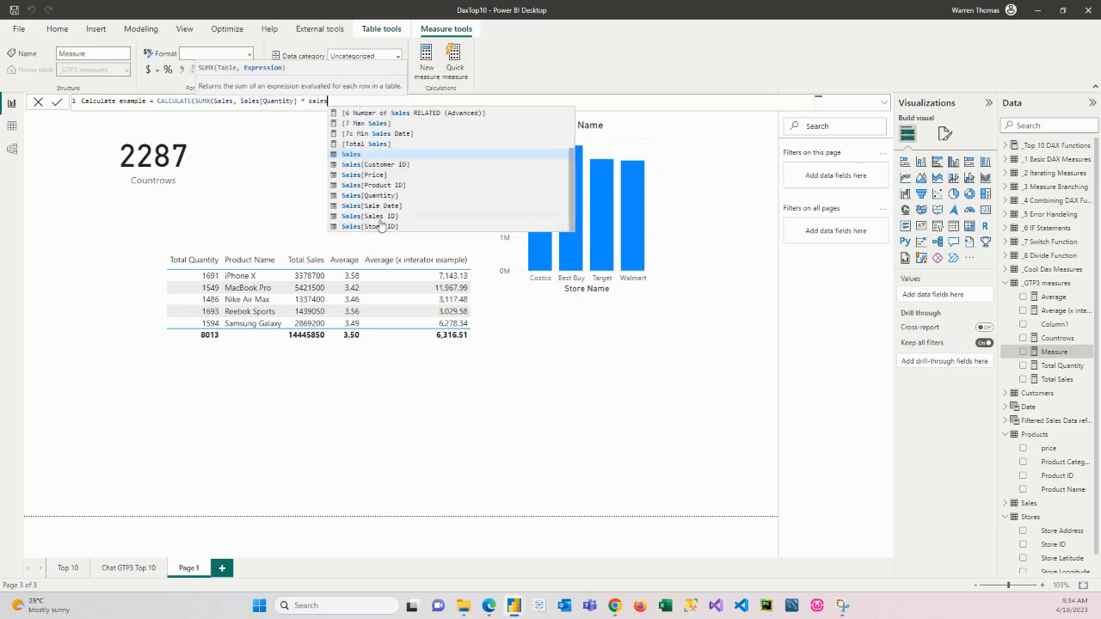
{"action": "left_click", "coordinate": [369, 176]}
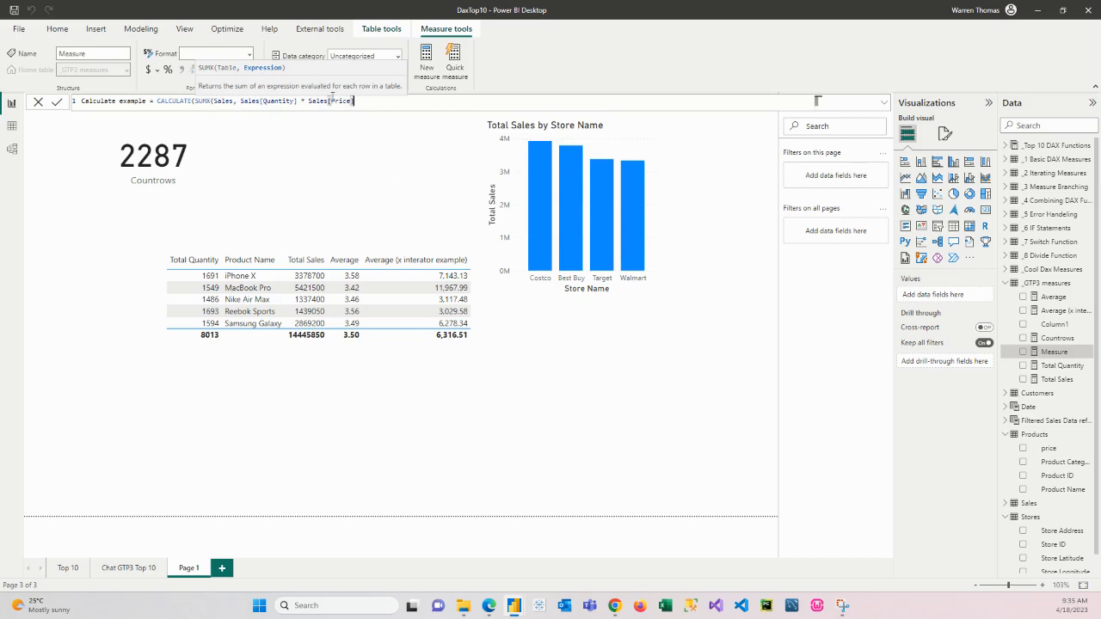
{"action": "type", "text": ")"}
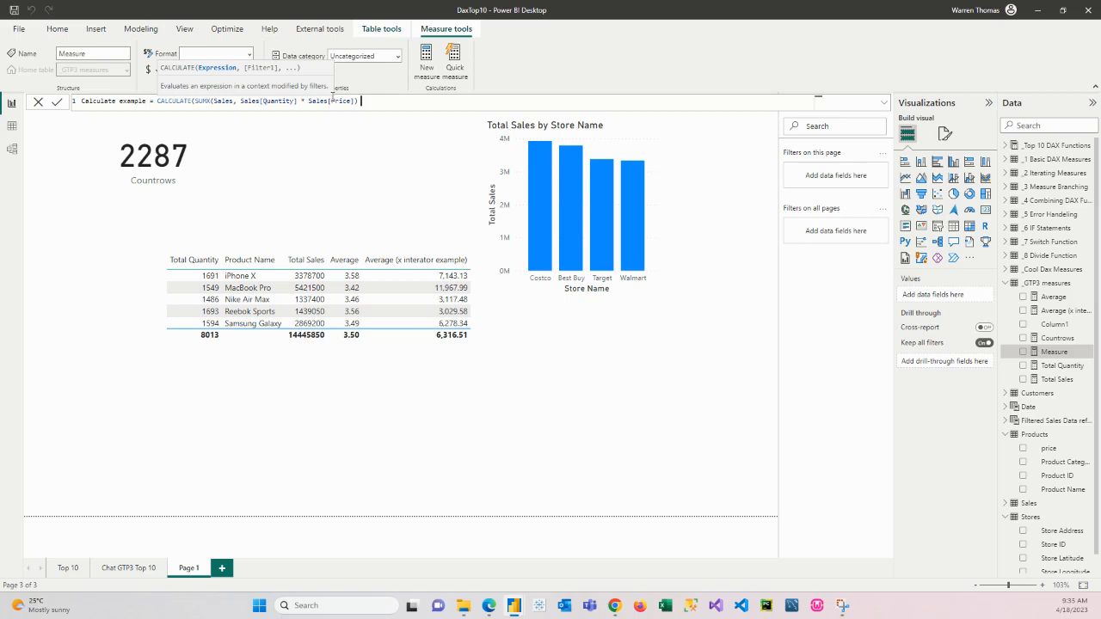
Begin the filter argument of CALCULATE with a FILTER function over the Customers table
{"action": "type", "text": " ,"}
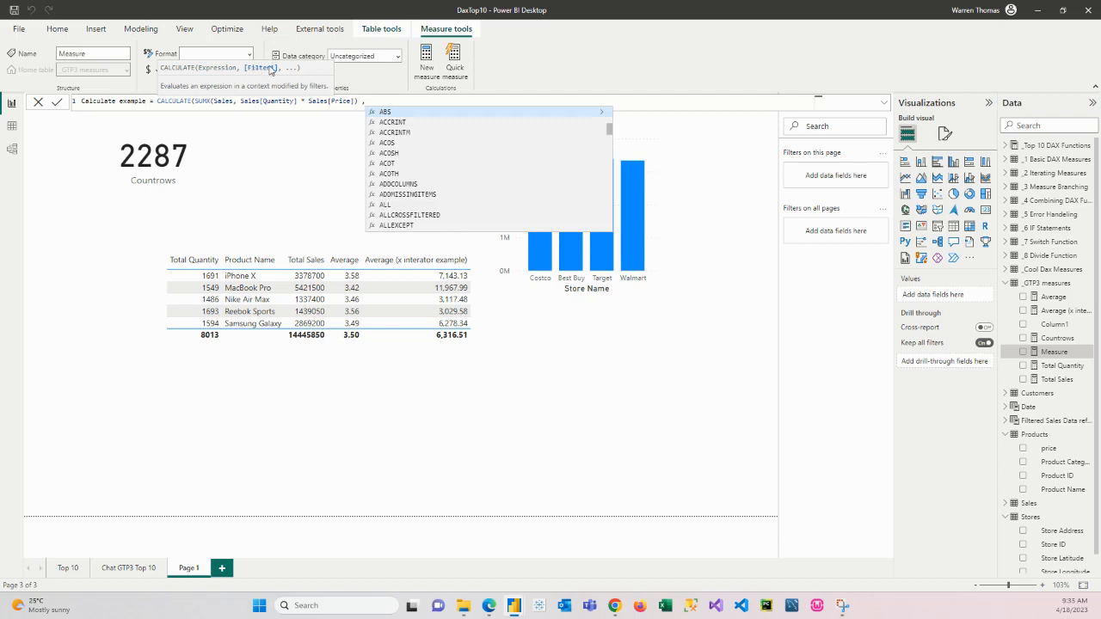
{"action": "type", "text": "FILTER"}
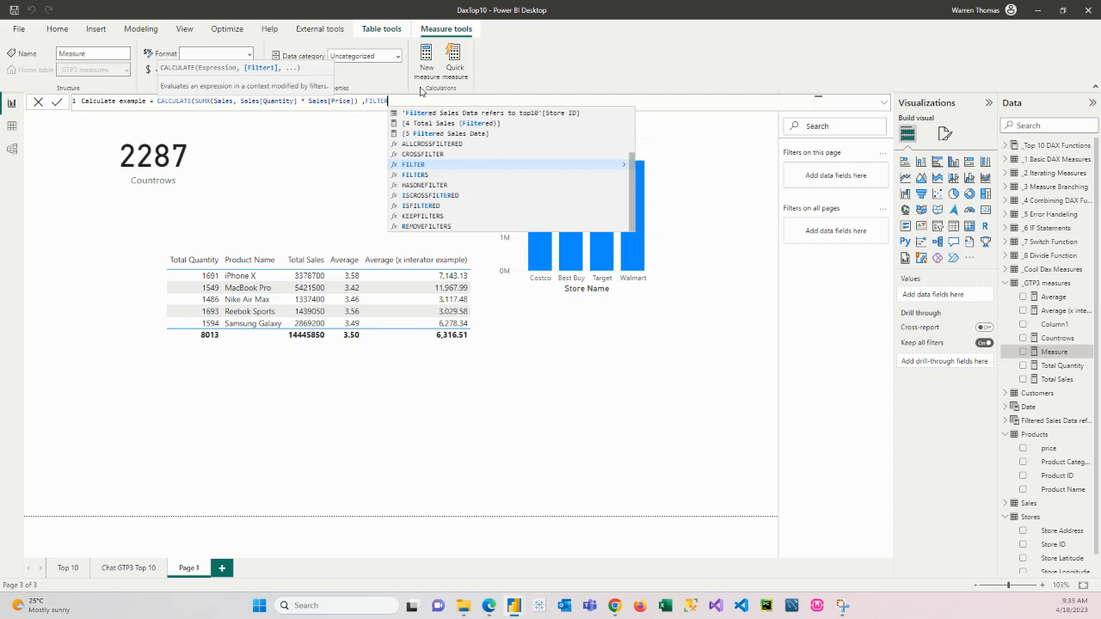
{"action": "type", "text": "("}
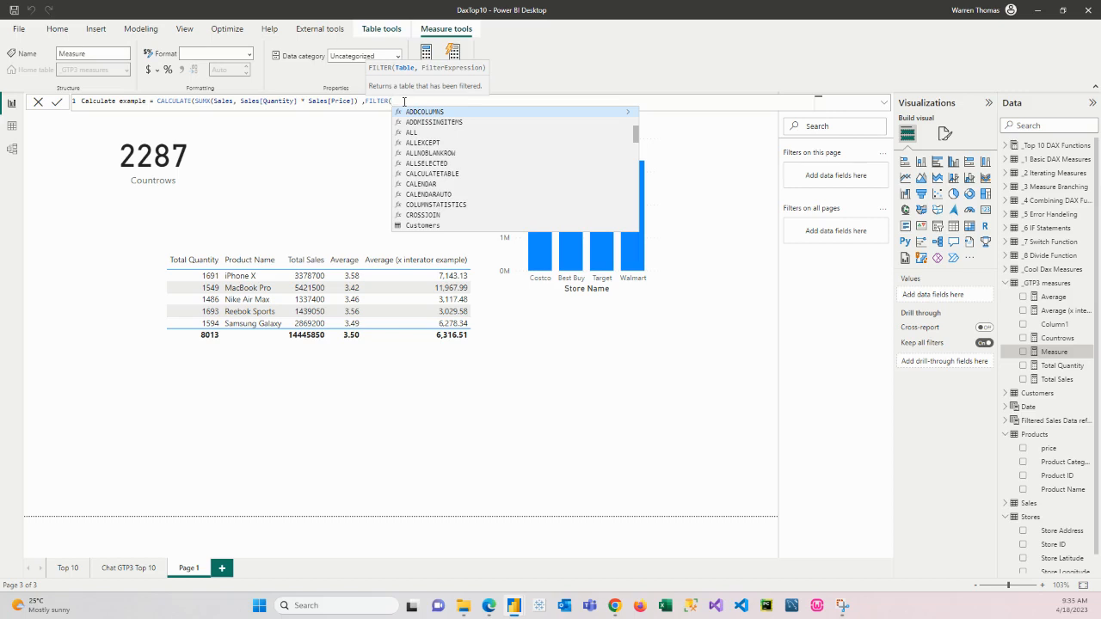
{"action": "type", "text": "c"}
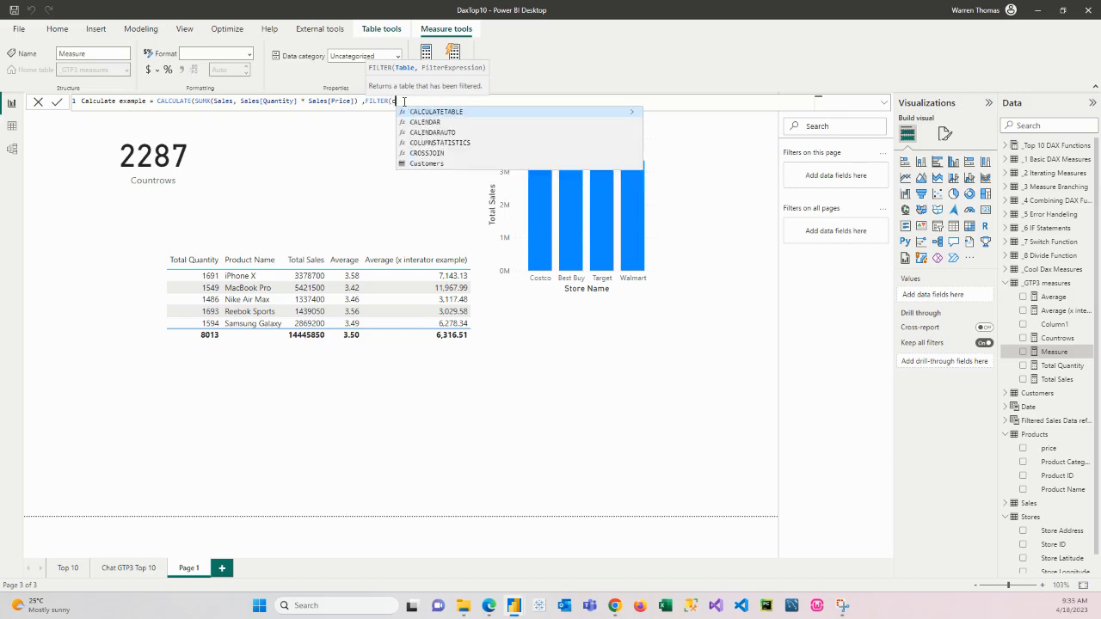
{"action": "type", "text": "ustomer"}
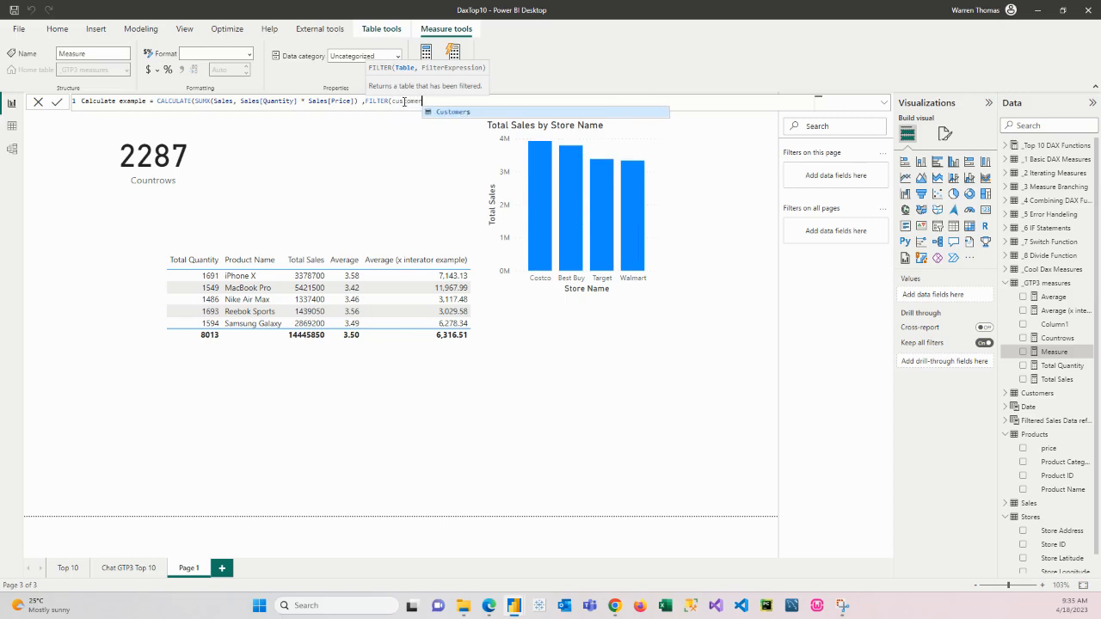
{"action": "key", "text": "Tab"}
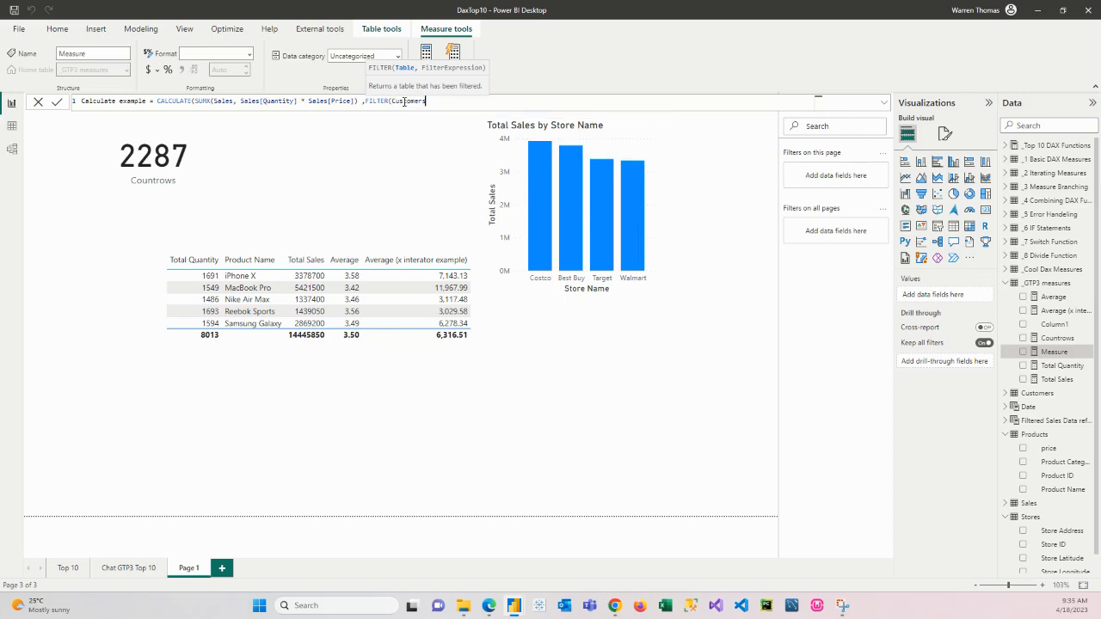
Set the FILTER condition to Customers[Gender] = "Female" and close both functions
{"action": "type", "text": ", cus"}
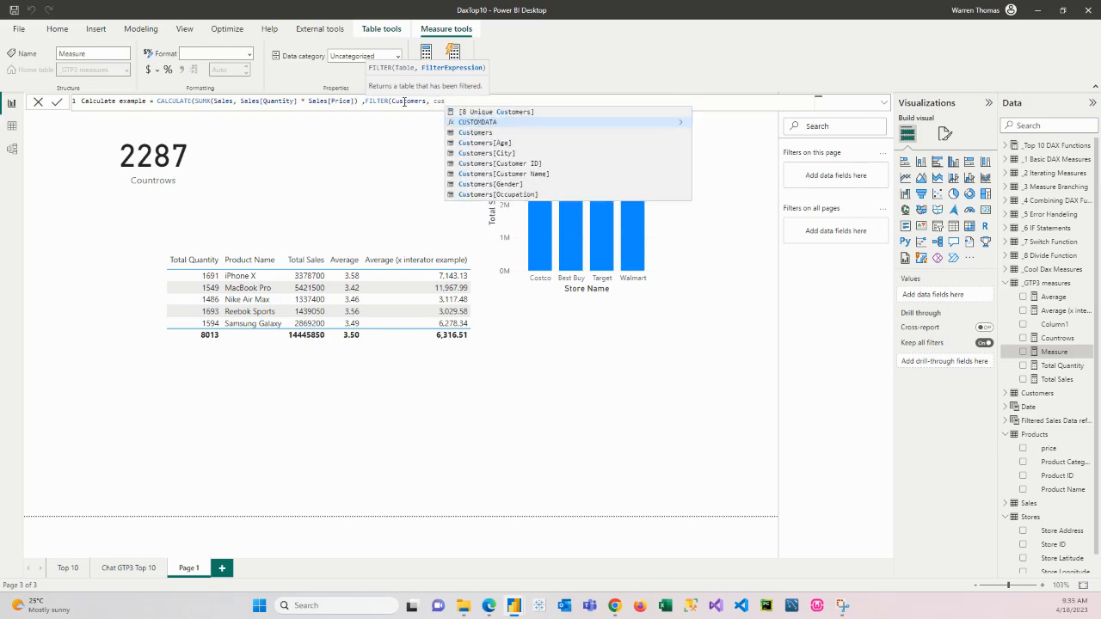
{"action": "key", "text": "Down"}
{"action": "key", "text": "Down"}
{"action": "key", "text": "Down"}
{"action": "key", "text": "Down"}
{"action": "key", "text": "Down"}
{"action": "key", "text": "Down"}
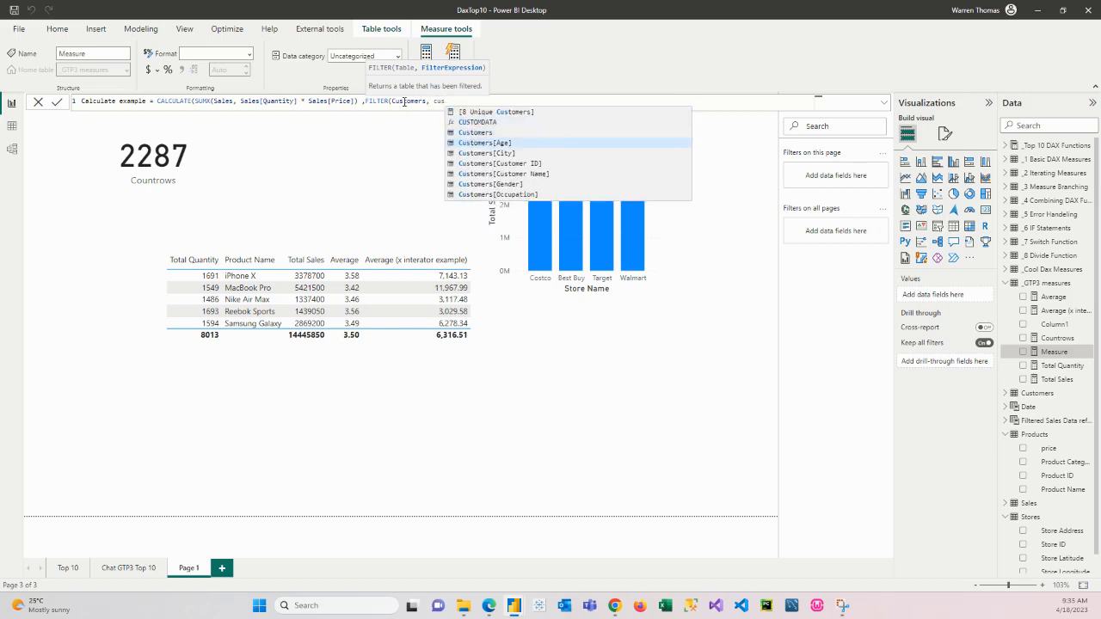
{"action": "key", "text": "Tab"}
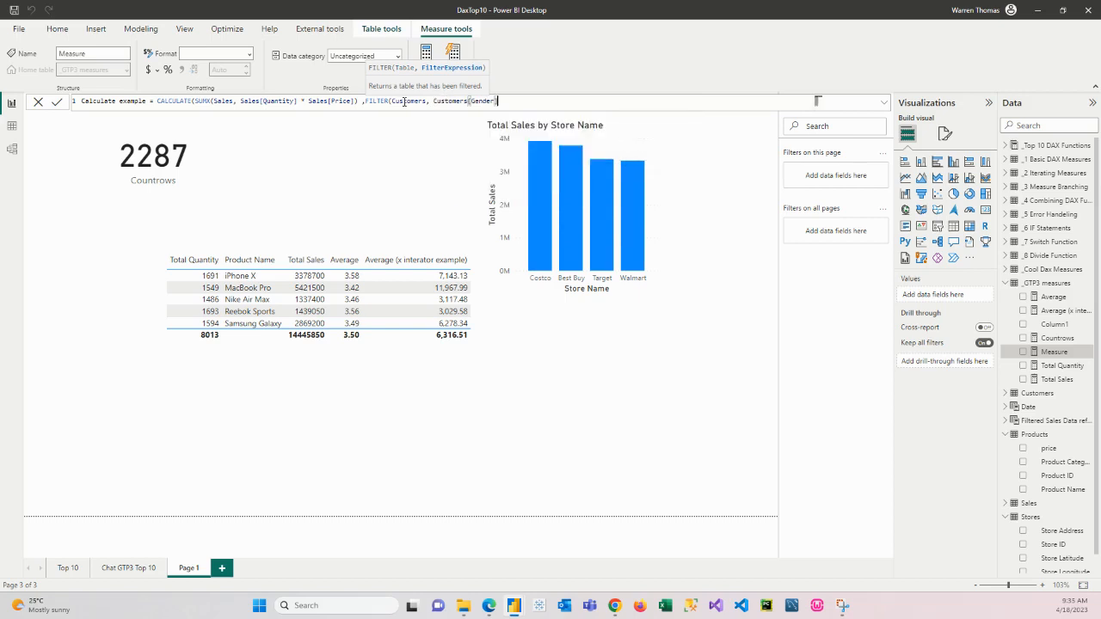
{"action": "type", "text": "= \"Female\""}
{"action": "type", "text": ")"}
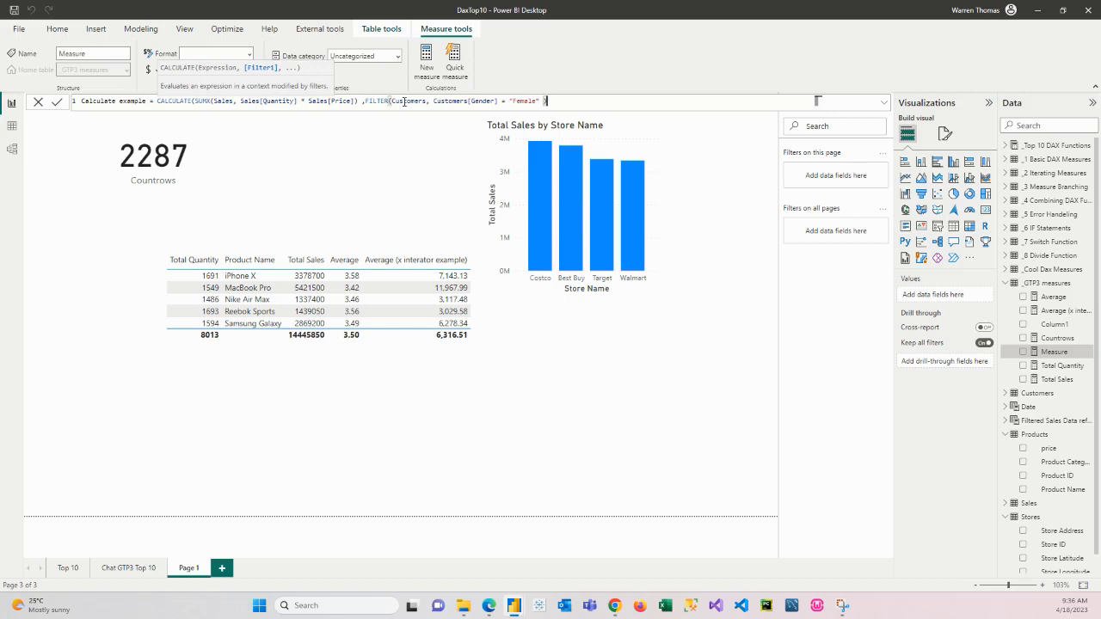
{"action": "type", "text": ")"}
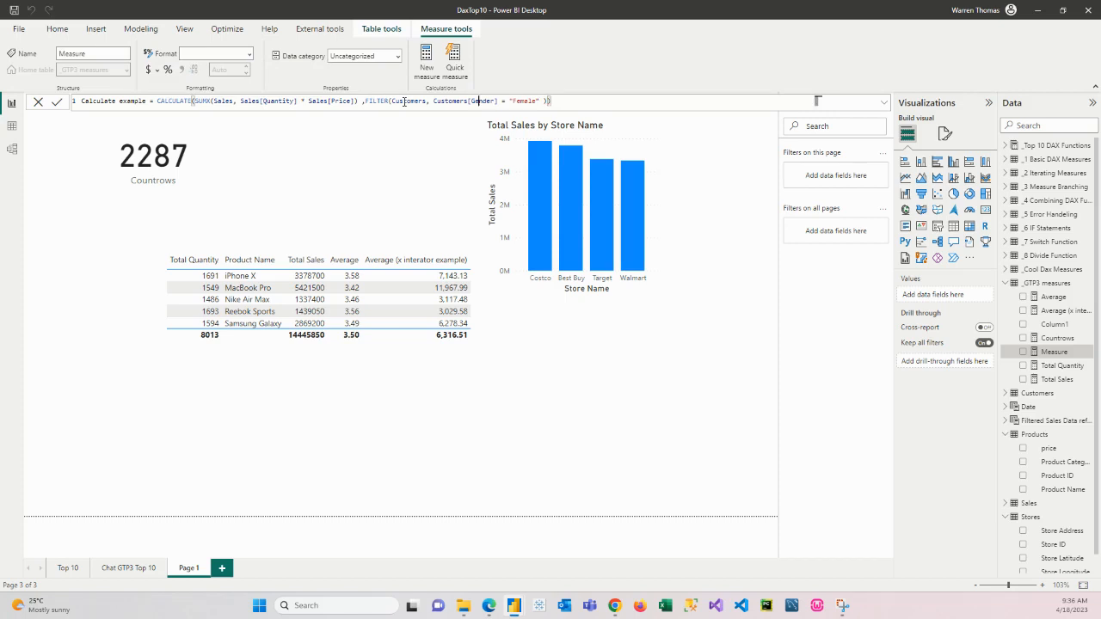
Place the FILTER argument on its own indented second line of the formula and commit the measure
{"action": "key", "text": "Left"}
{"action": "key", "text": "Left"}
{"action": "key", "text": "Left"}
{"action": "key", "text": "Left"}
{"action": "key", "text": "Left"}
{"action": "key", "text": "Left"}
{"action": "key", "text": "Left"}
{"action": "key", "text": "Left"}
{"action": "key", "text": "Left"}
{"action": "key", "text": "Left"}
{"action": "key", "text": "Left"}
{"action": "key", "text": "Left"}
{"action": "key", "text": "Left"}
{"action": "key", "text": "Left"}
{"action": "key", "text": "Left"}
{"action": "key", "text": "Left"}
{"action": "key", "text": "shift+Return"}
{"action": "key", "text": "Tab"}
{"action": "key", "text": "Tab"}
{"action": "key", "text": "Tab"}
{"action": "key", "text": "Tab"}
{"action": "key", "text": "Tab"}
{"action": "key", "text": "Tab"}
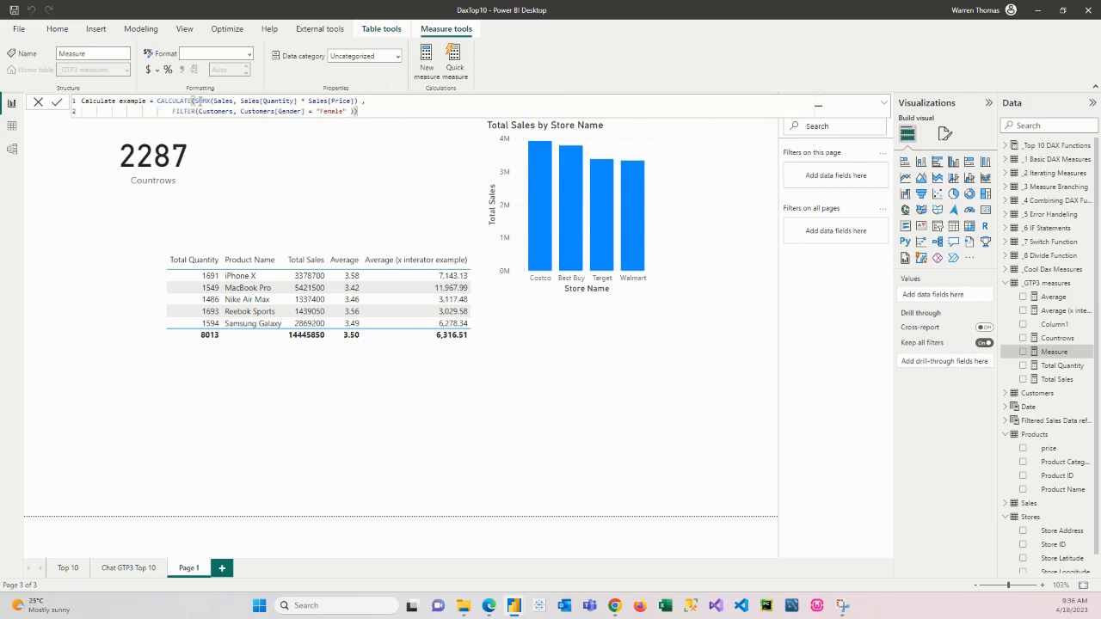
{"action": "left_click_drag", "start_coordinate": [193, 100], "coordinate": [354, 101]}
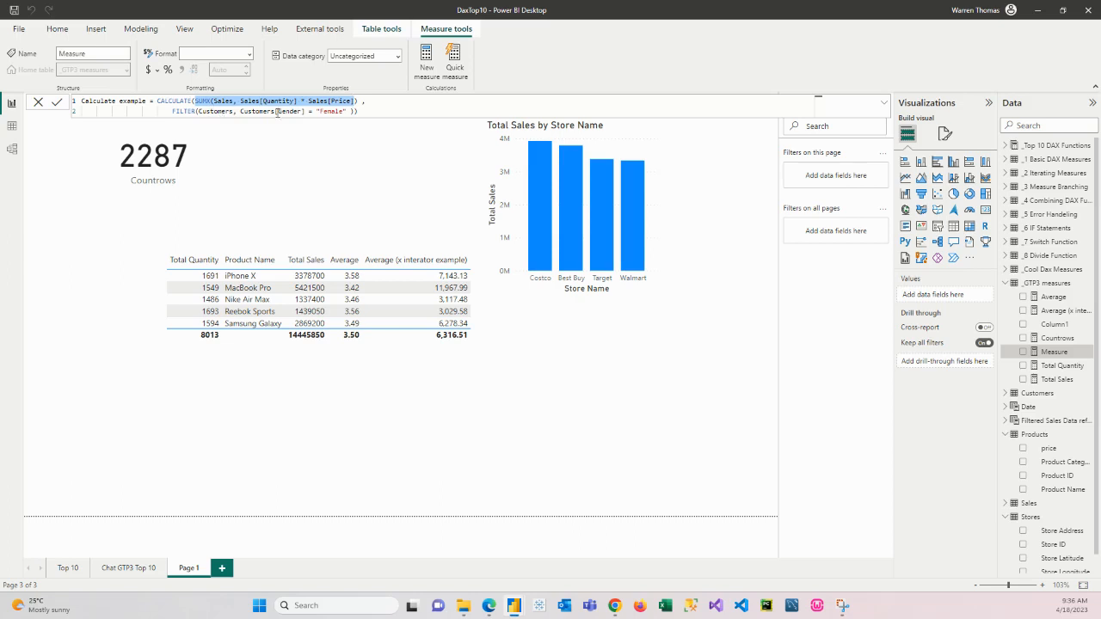
{"action": "left_click", "coordinate": [366, 113]}
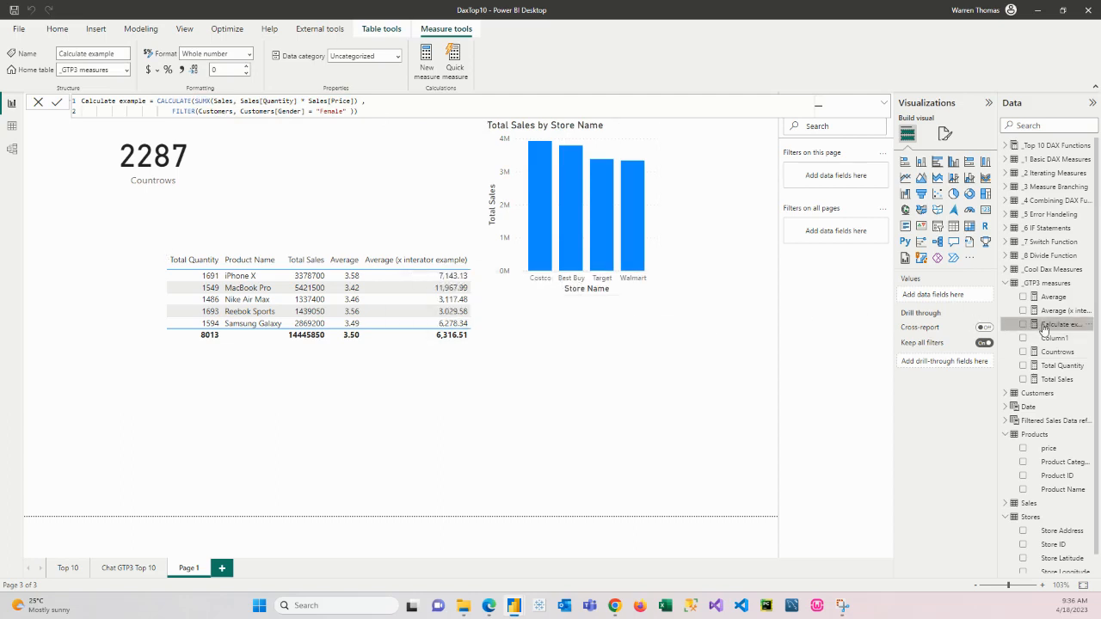
Create a table visual below the product table with the Calculate example measure and the Customers Gender field
{"action": "left_click_drag", "start_coordinate": [1039, 325], "coordinate": [379, 422]}
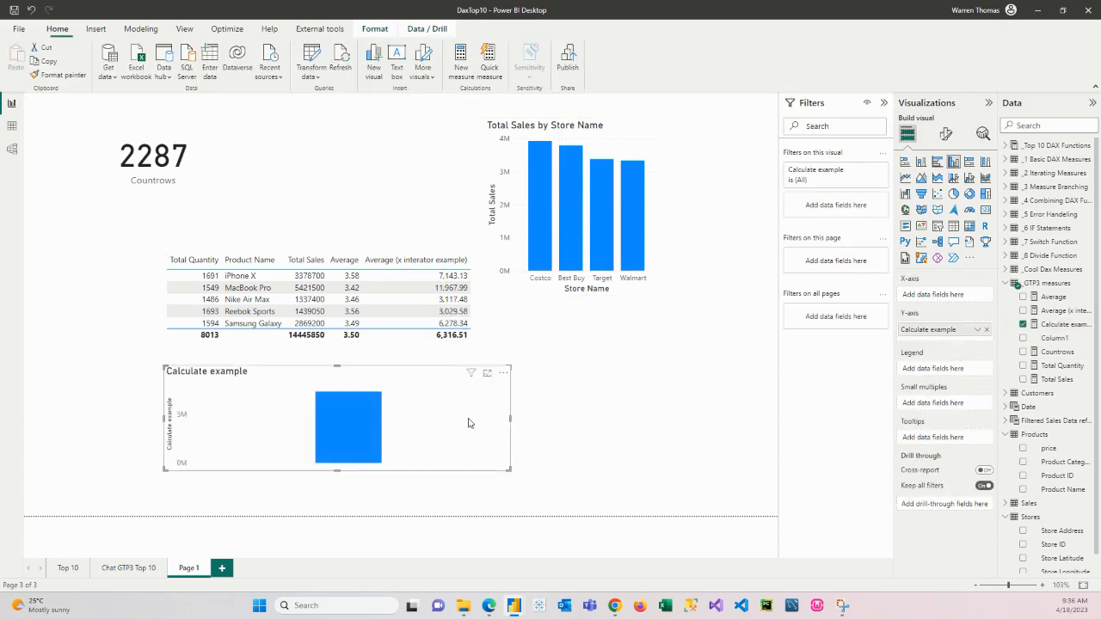
{"action": "left_click", "coordinate": [954, 228]}
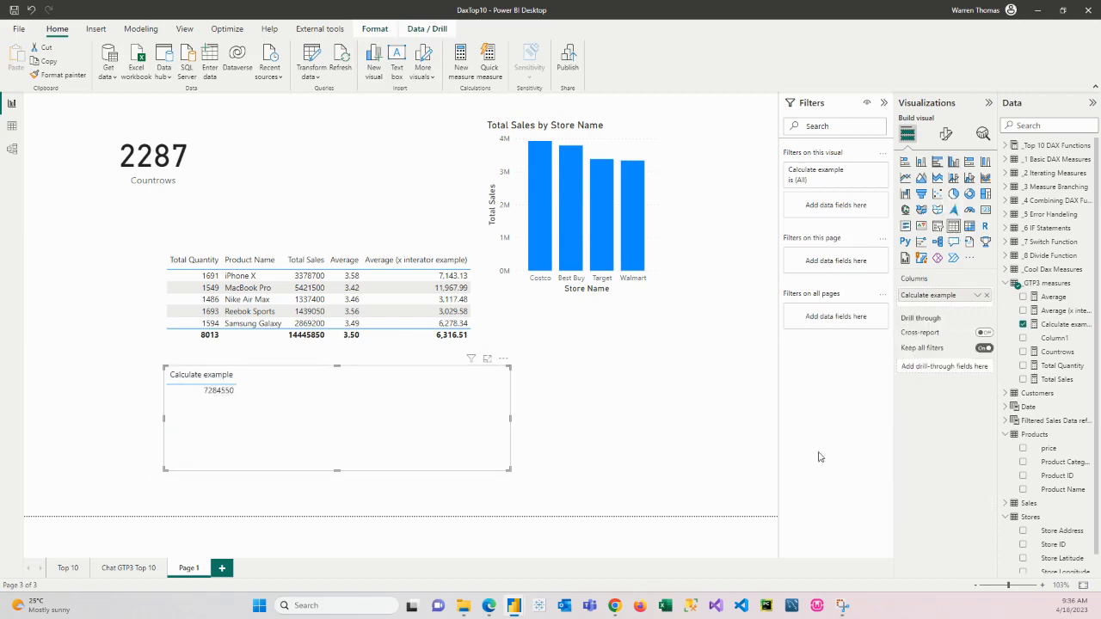
{"action": "scroll", "coordinate": [1011, 487], "scroll_direction": "down", "scroll_amount": 1}
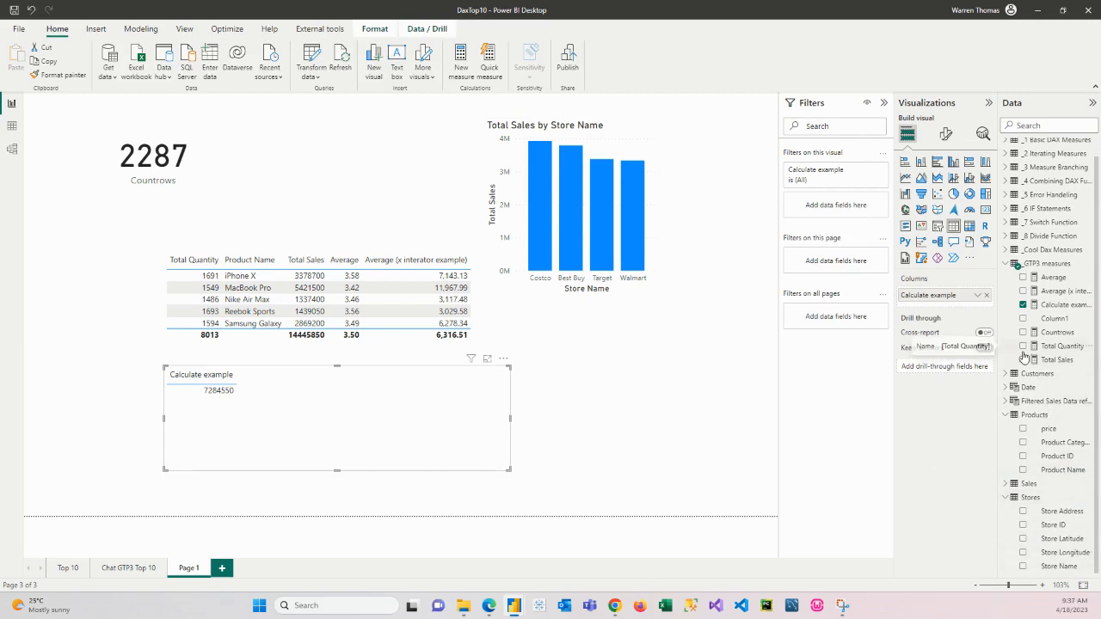
{"action": "left_click", "coordinate": [1006, 375]}
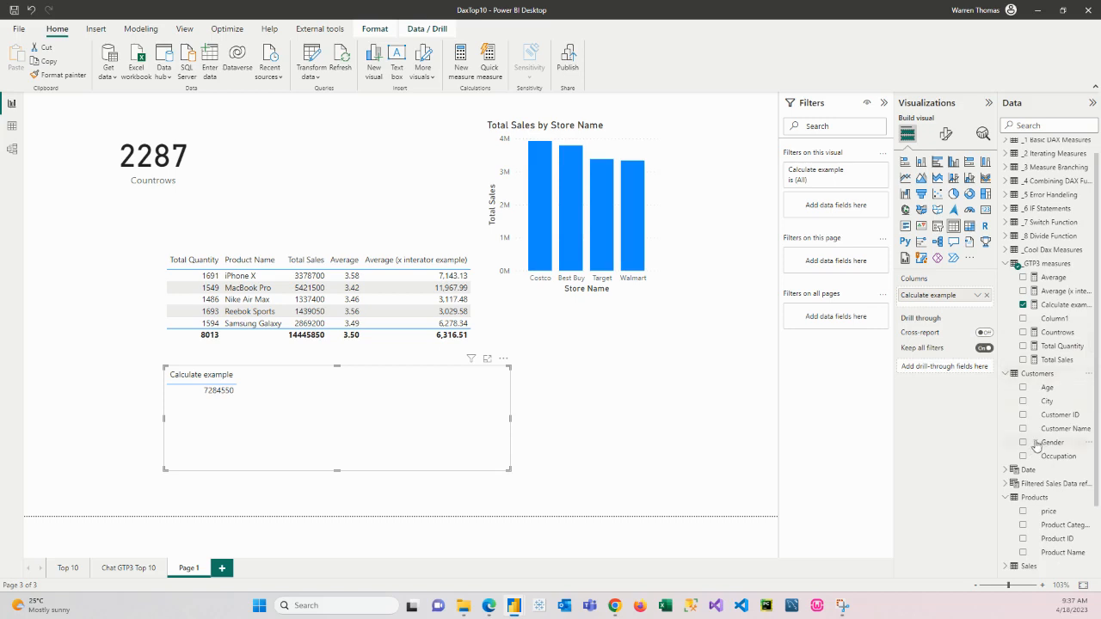
{"action": "left_click_drag", "start_coordinate": [1051, 442], "coordinate": [253, 399]}
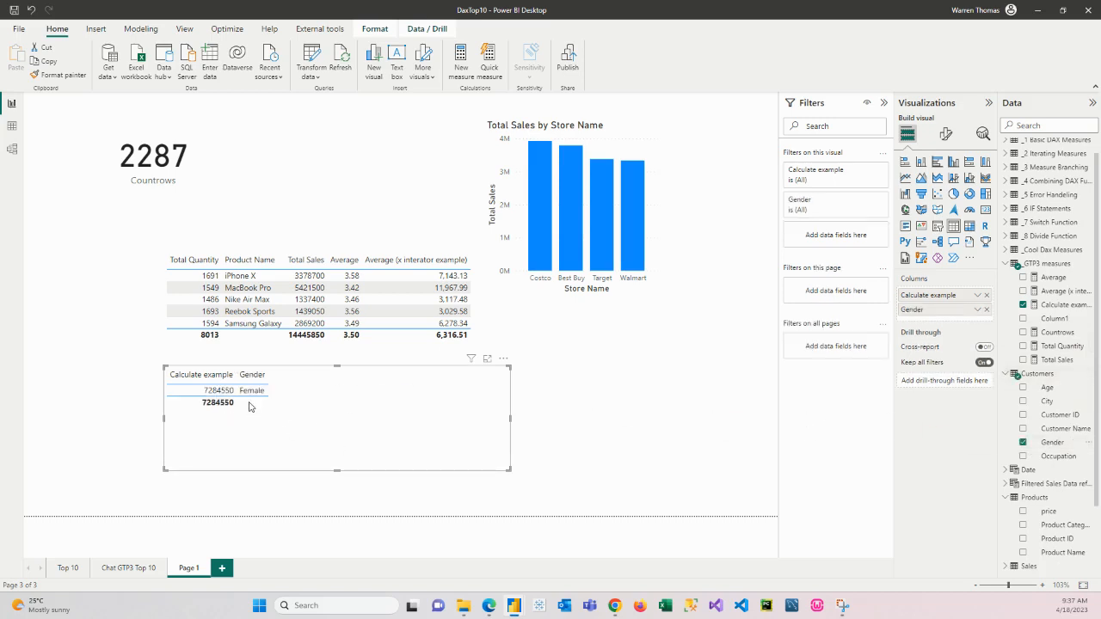
Move the Calculate example table to the left edge of the page and narrow it to fit its two columns
{"action": "left_click_drag", "start_coordinate": [436, 413], "coordinate": [314, 410]}
{"action": "left_click", "coordinate": [314, 410]}
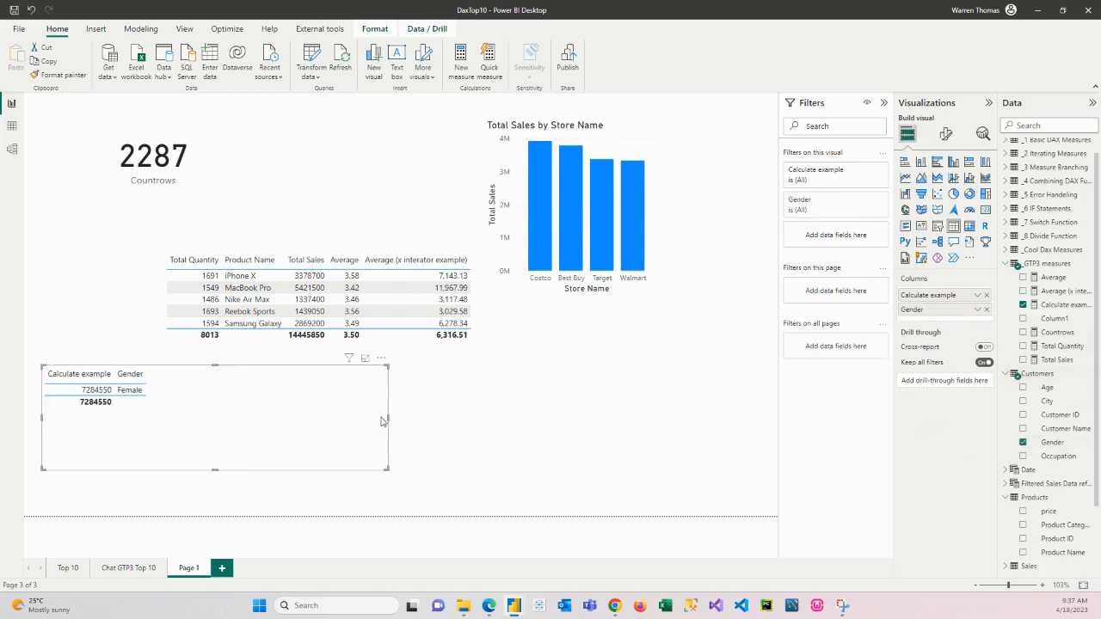
{"action": "left_click_drag", "start_coordinate": [388, 417], "coordinate": [190, 418]}
{"action": "left_click", "coordinate": [447, 422]}
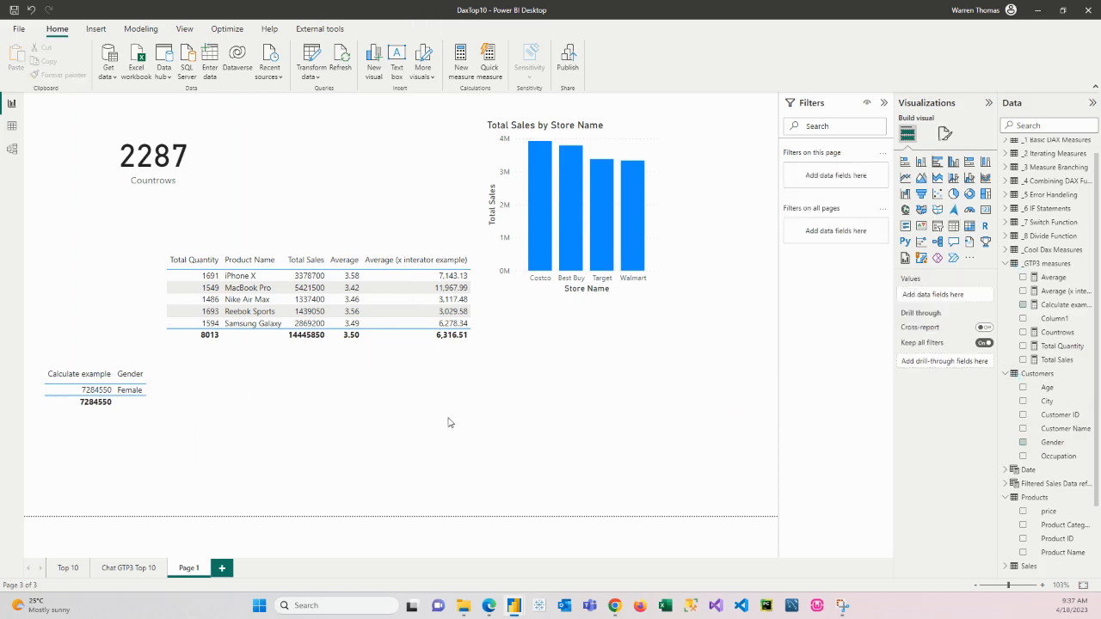
Add a second table visual beside the Calculate example table, showing Customers Gender and the Total Sales measure
{"action": "left_click", "coordinate": [953, 225]}
{"action": "left_click_drag", "start_coordinate": [384, 142], "coordinate": [377, 423]}
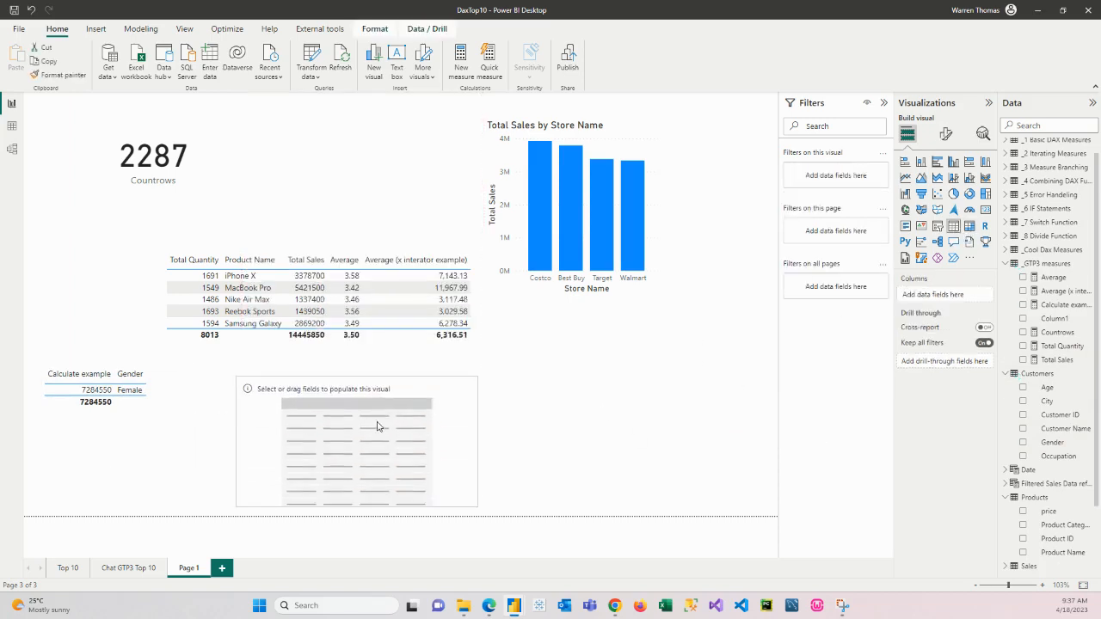
{"action": "left_click", "coordinate": [1023, 443]}
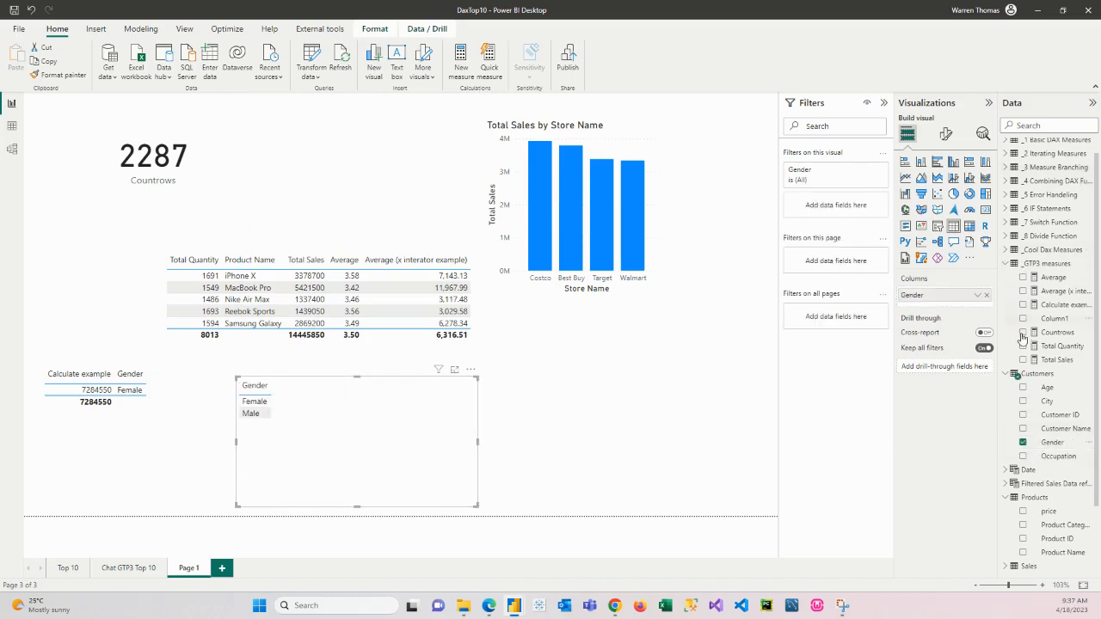
{"action": "left_click", "coordinate": [1024, 359]}
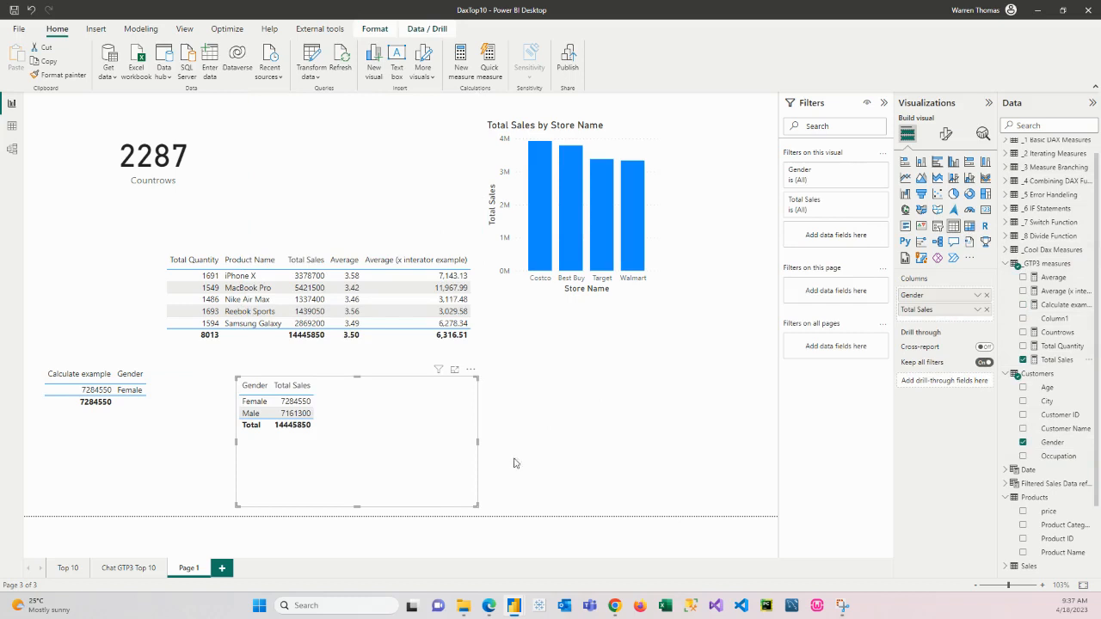